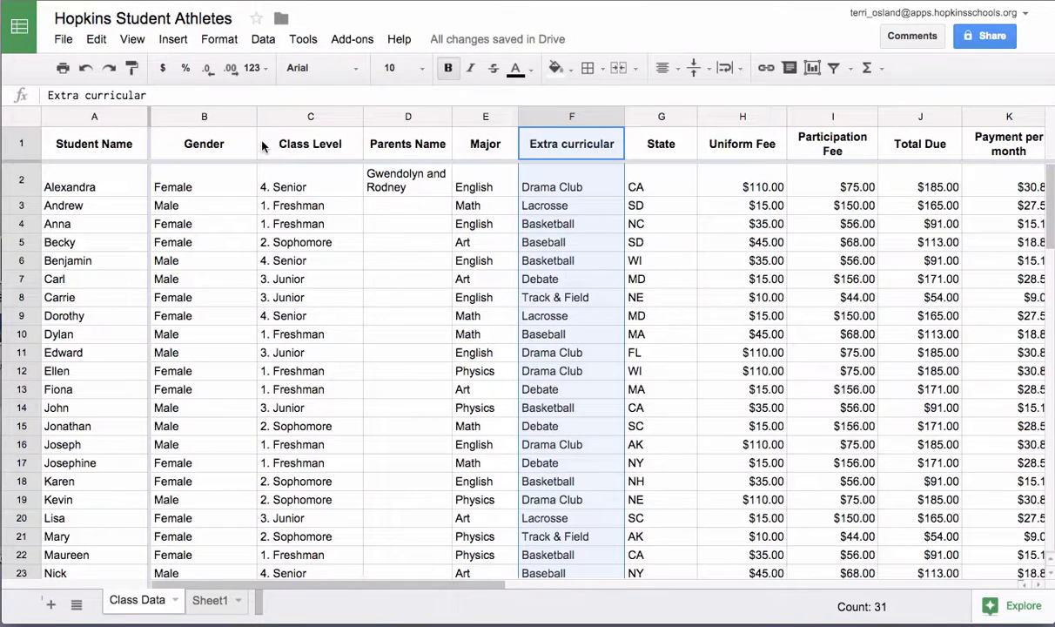
Review the row and column freeze options for the header row
click(17, 147)
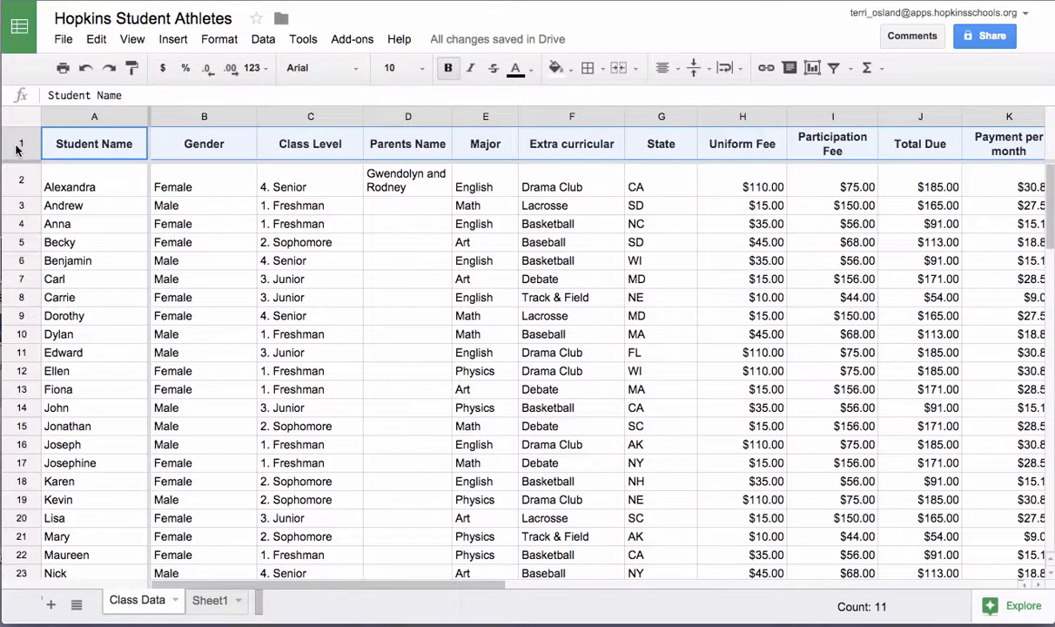
click(133, 41)
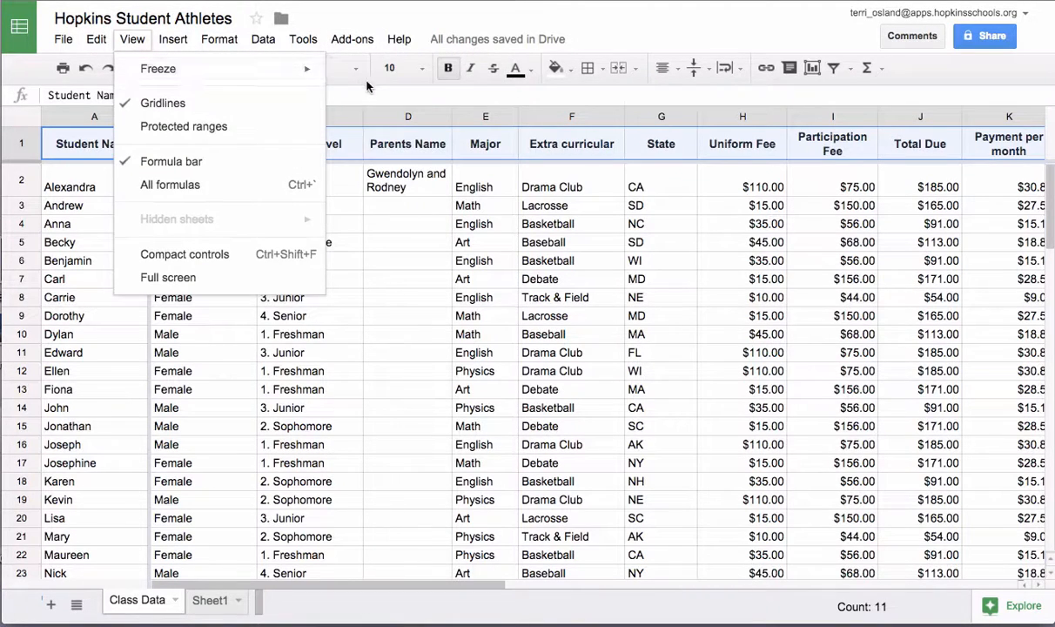
mouse_move(296, 68)
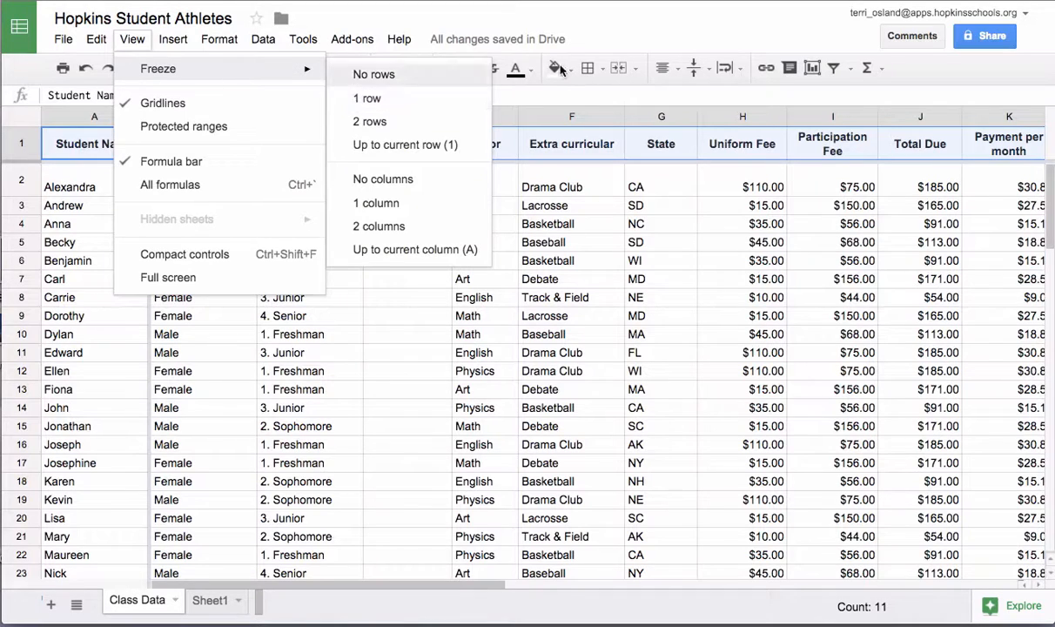
click(627, 33)
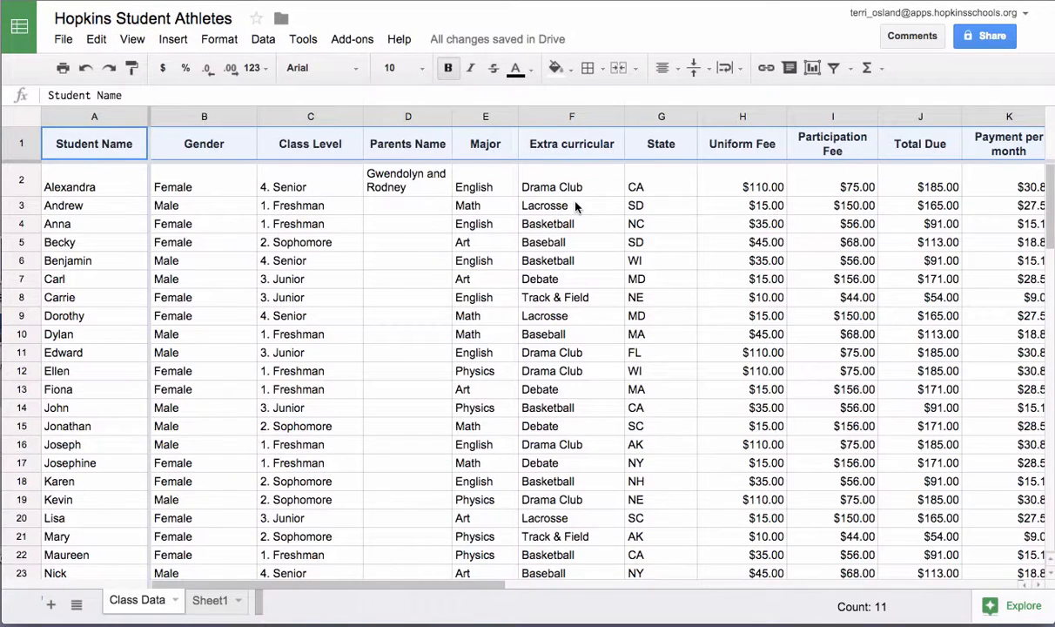
click(578, 379)
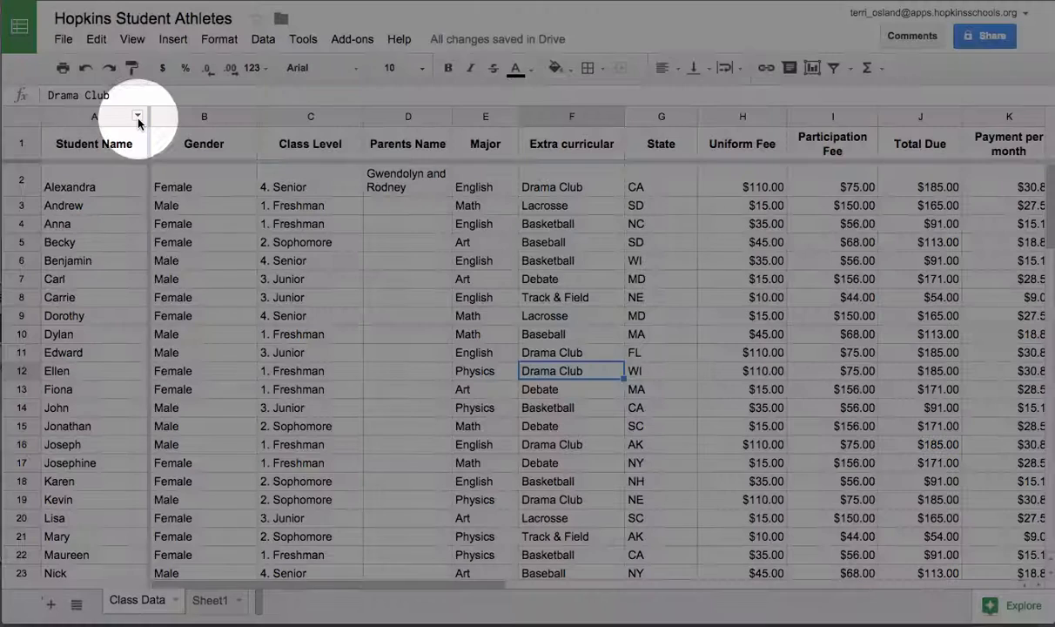
Sort the sheet A → Z by the Student Name column
click(138, 118)
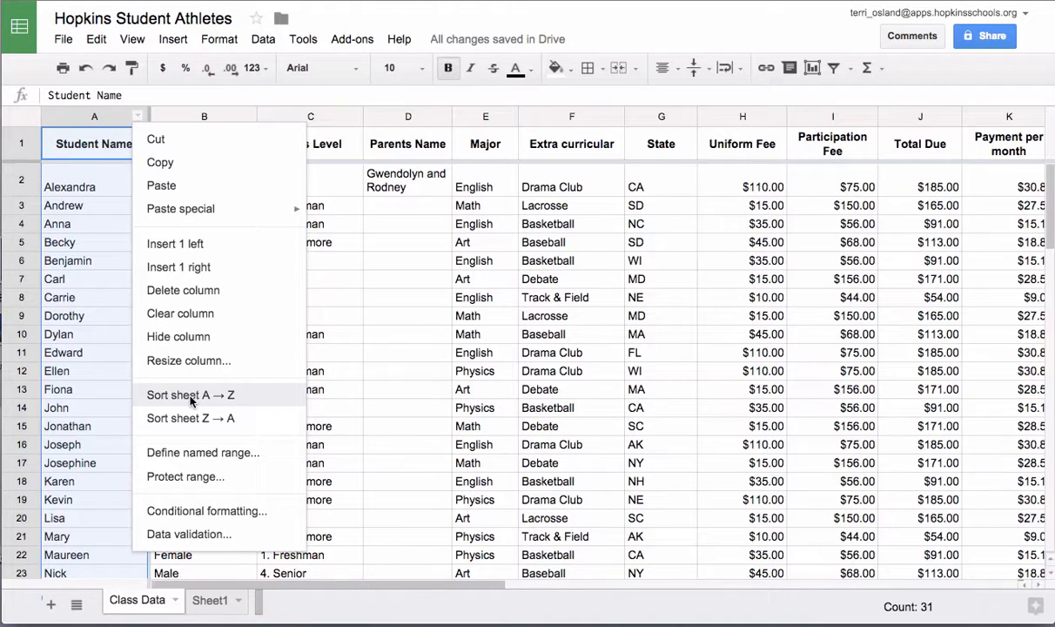
click(191, 396)
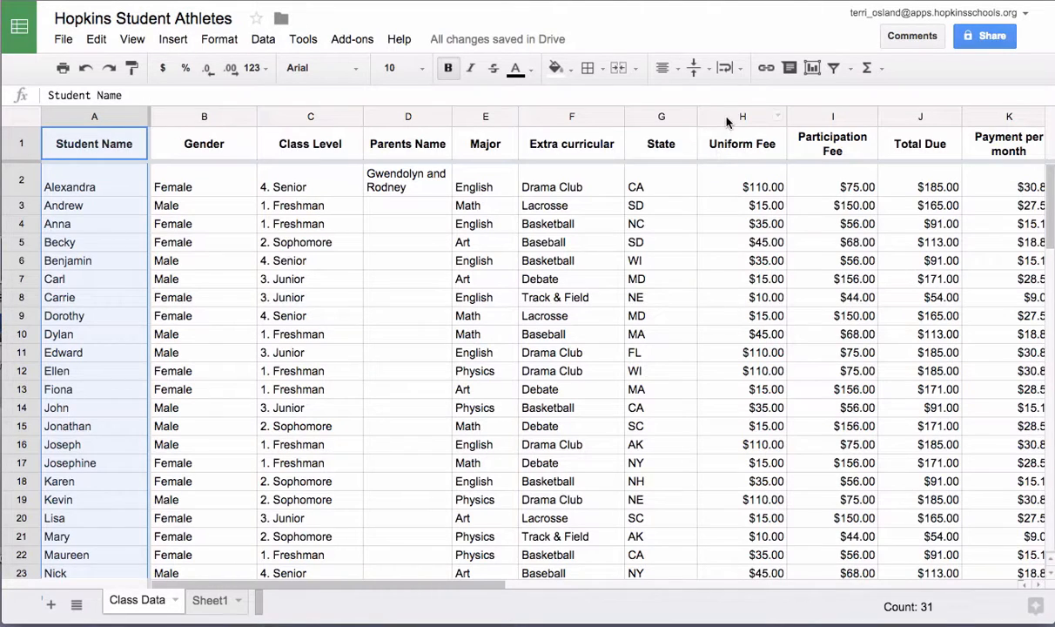
Sort the sheet A → Z by the Total Due column, and re-sort it Z → A by the same column
click(953, 119)
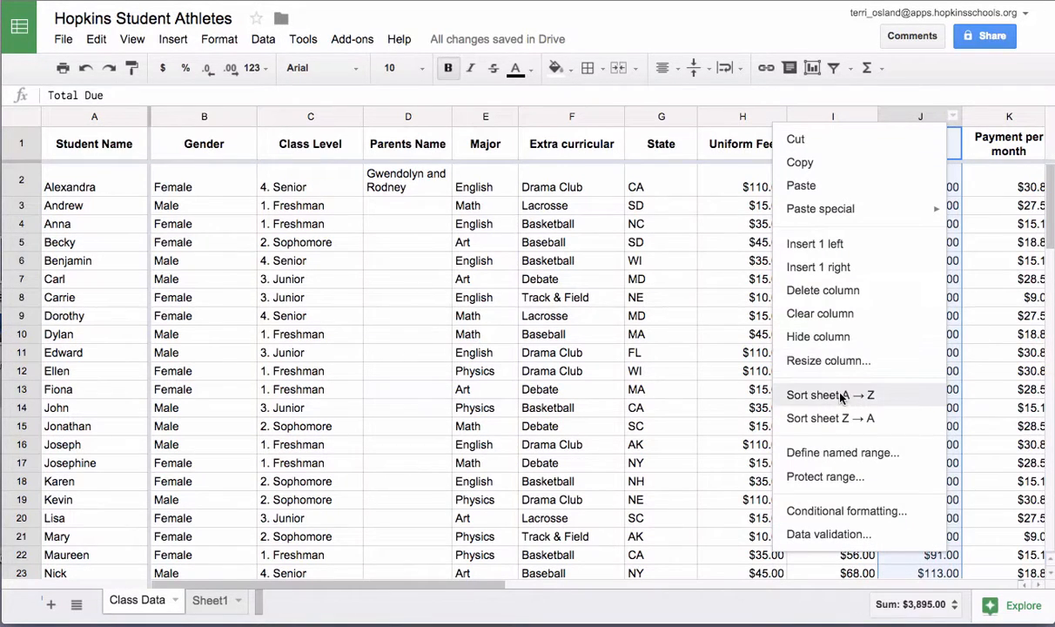
click(841, 397)
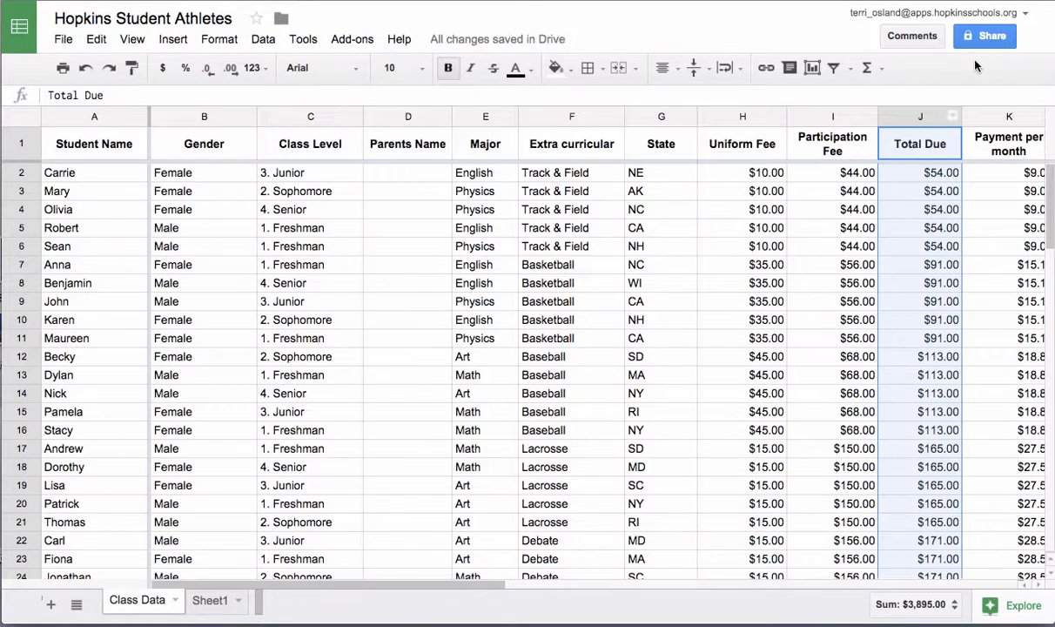
click(954, 116)
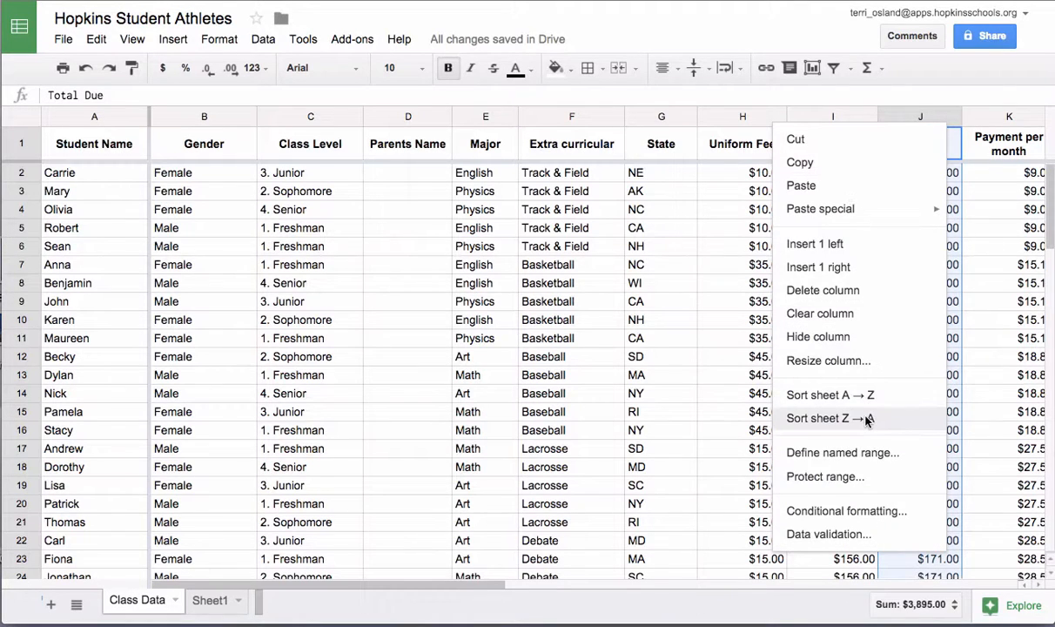
click(830, 419)
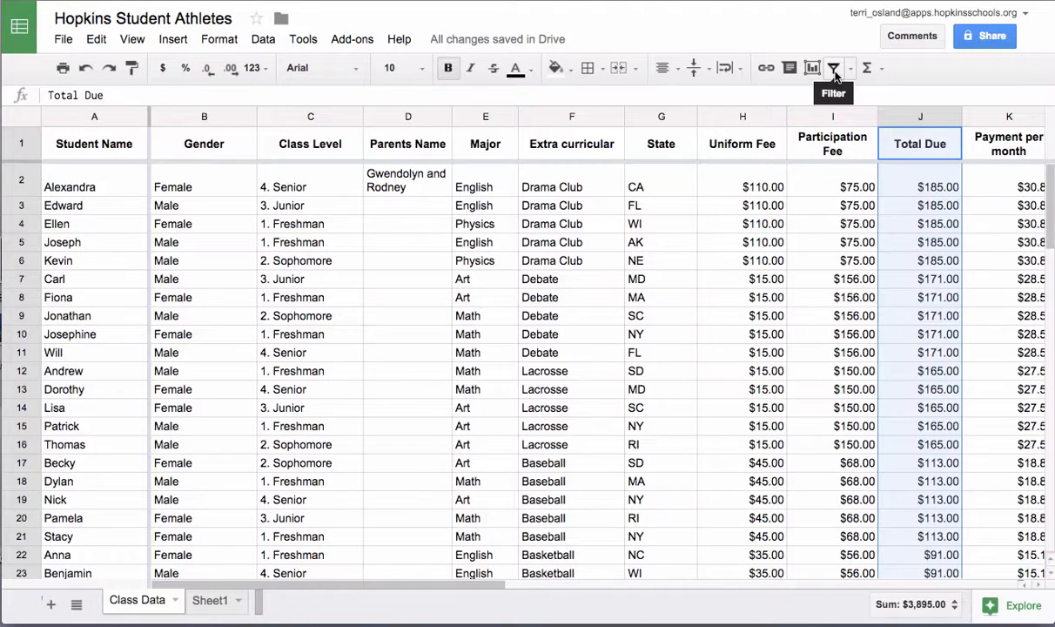
Try a filter on only the Total Due column and turn it off again
click(835, 71)
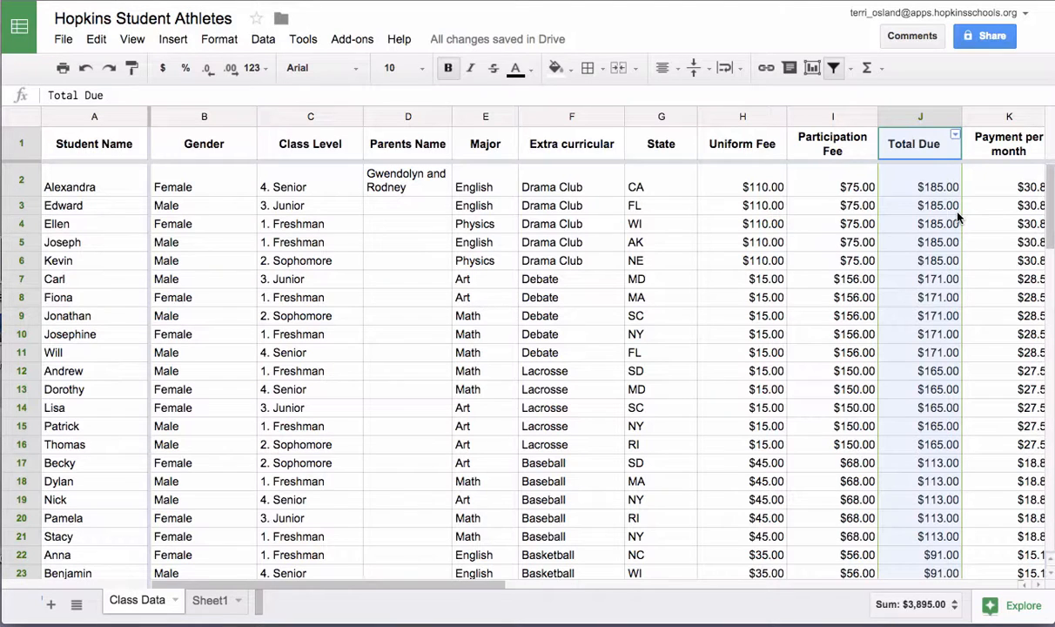
click(837, 73)
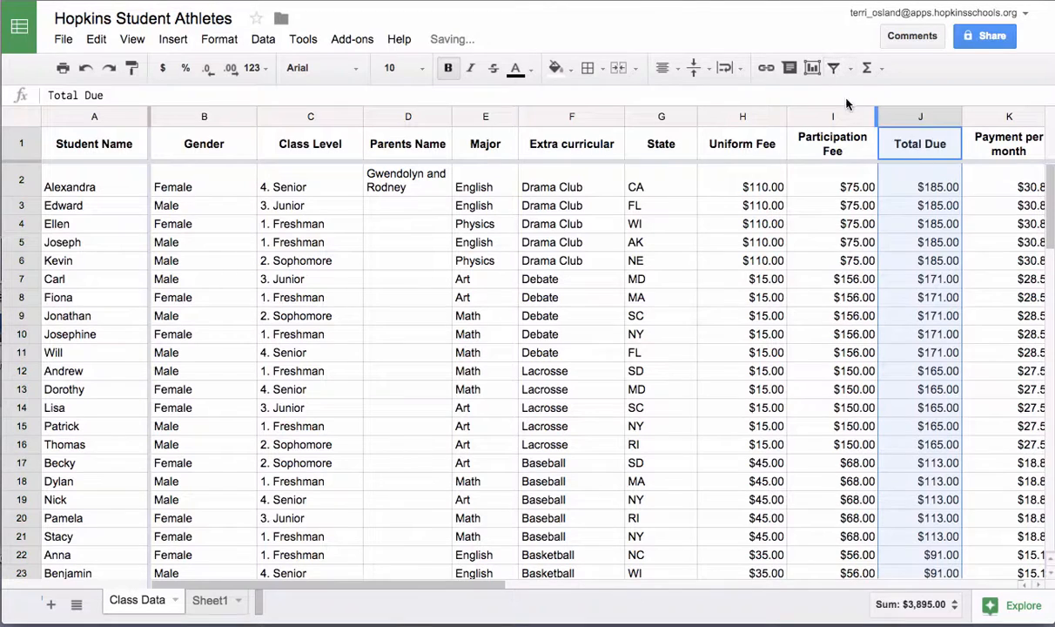
click(847, 116)
click(719, 117)
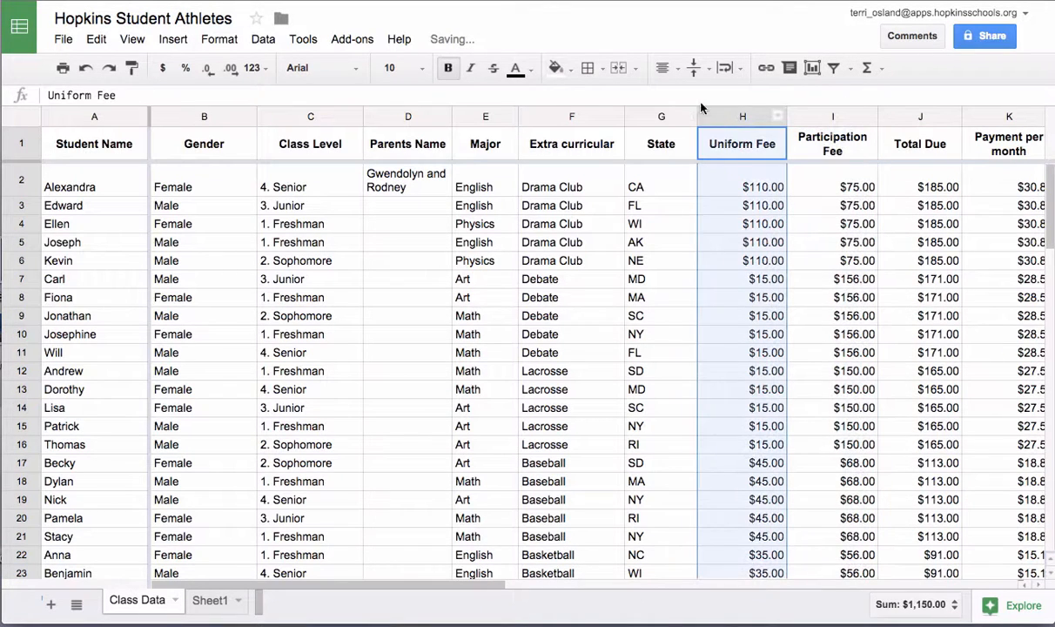
Turn on filtering for the whole data table and show only "1. Freshman" in the Class Level column
click(645, 261)
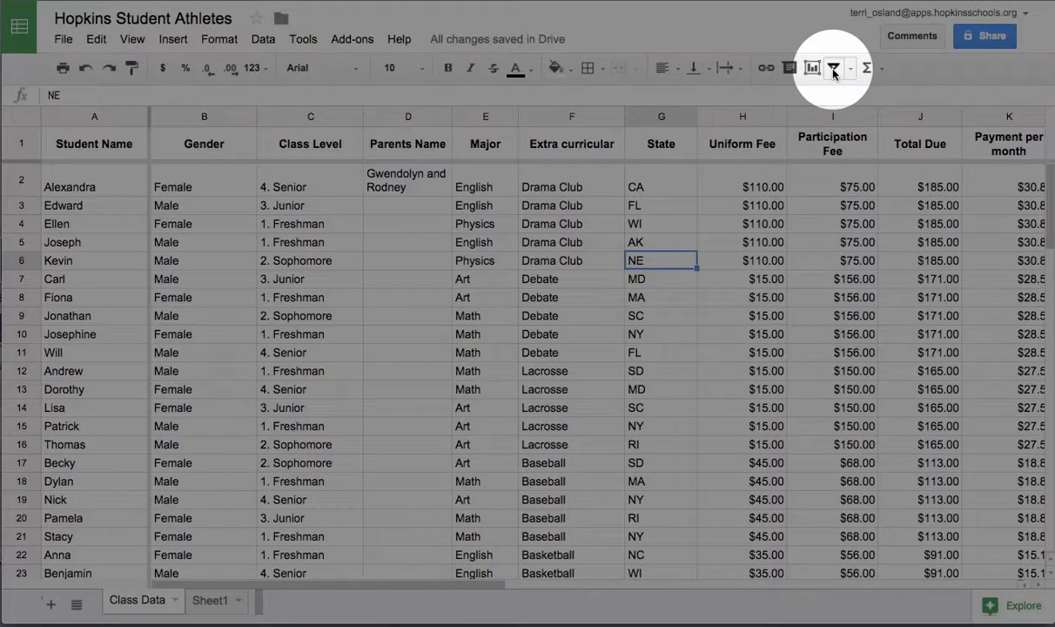
click(833, 70)
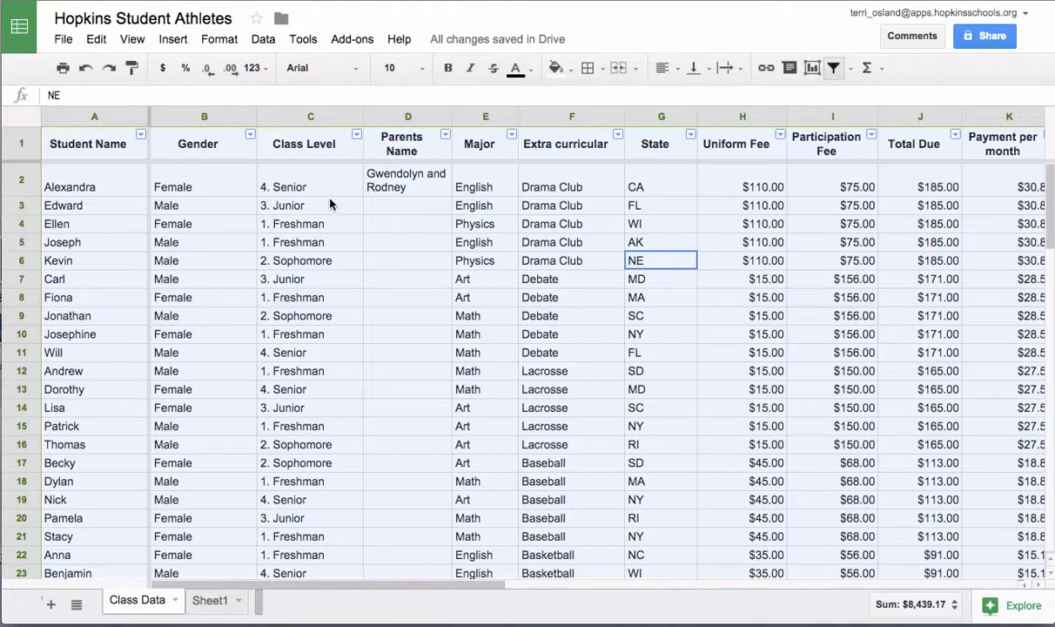
click(356, 136)
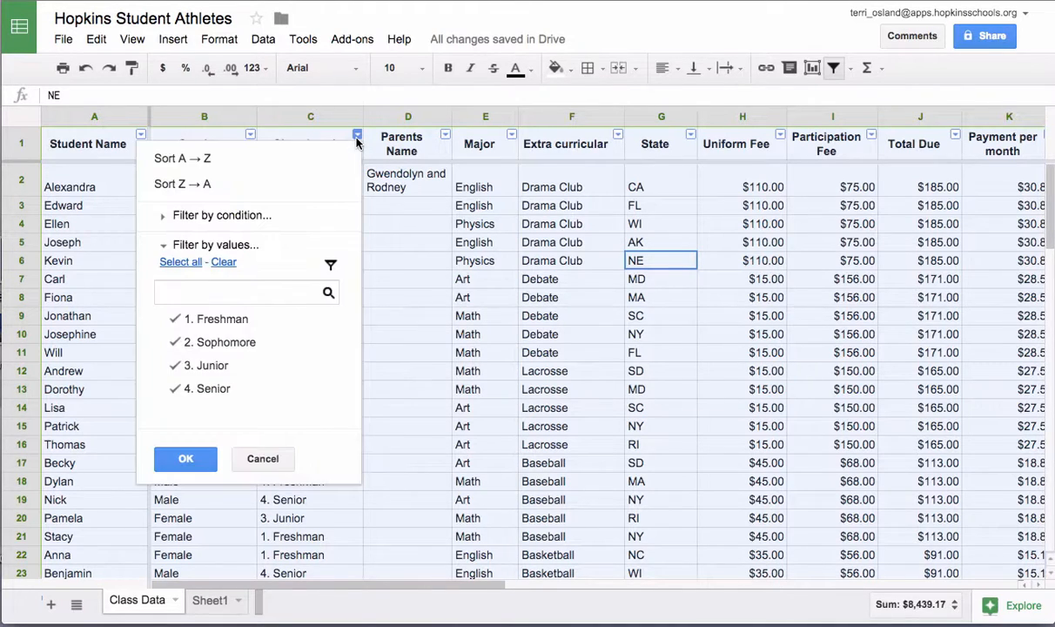
click(224, 262)
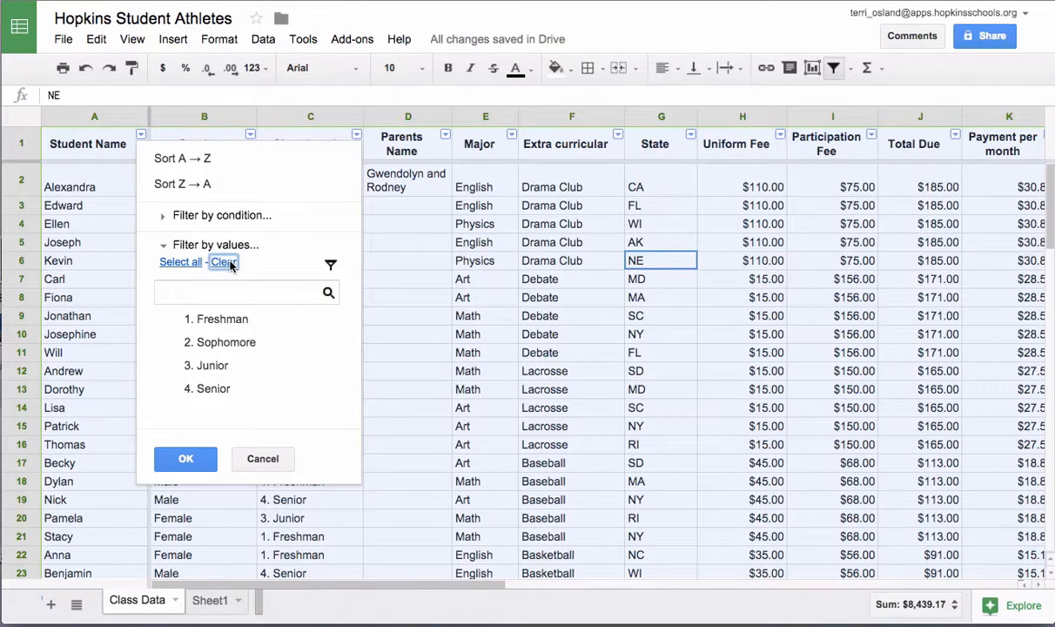
click(220, 322)
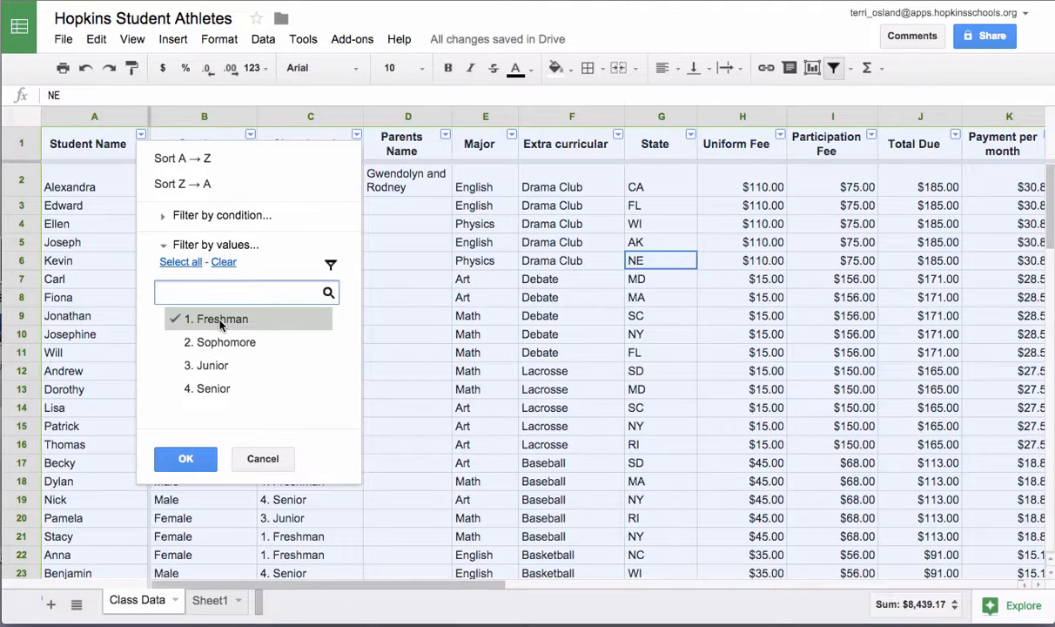
click(186, 460)
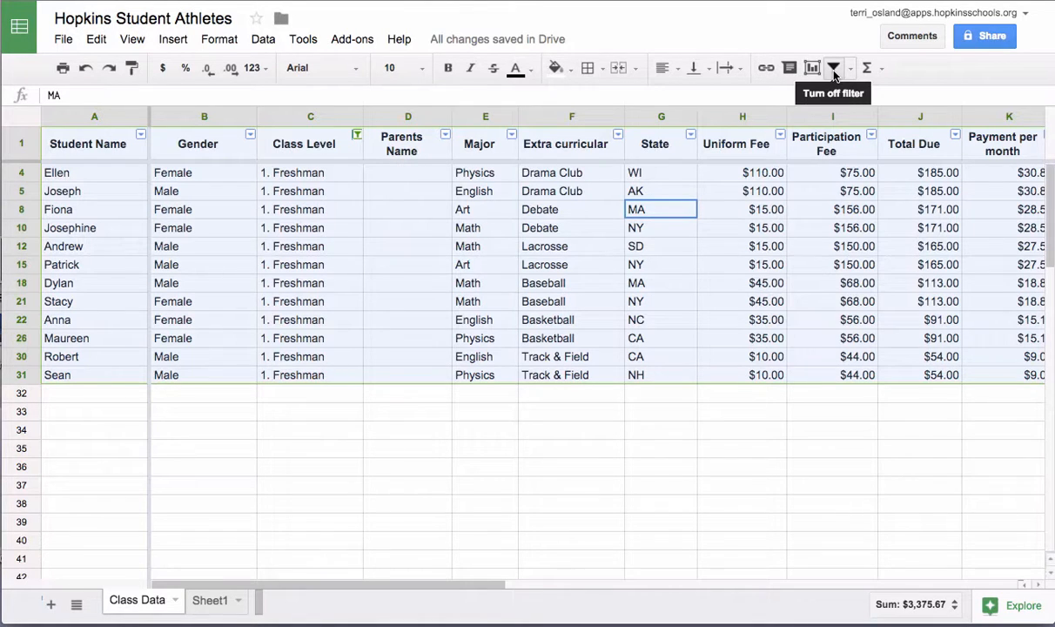
Reset the Class Level filter so that all four class levels are included
click(357, 135)
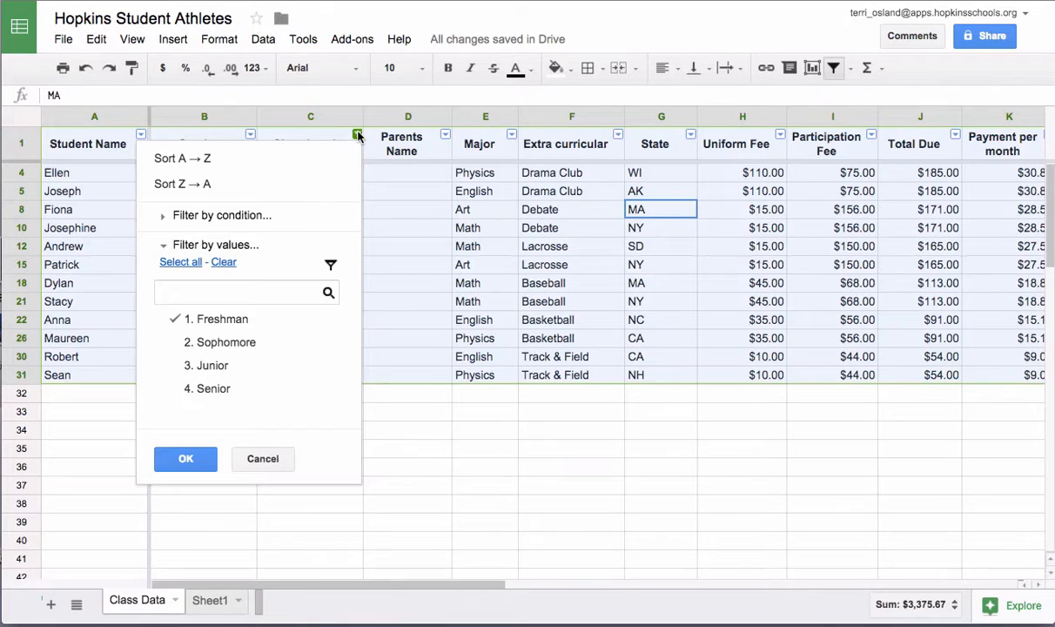
click(224, 263)
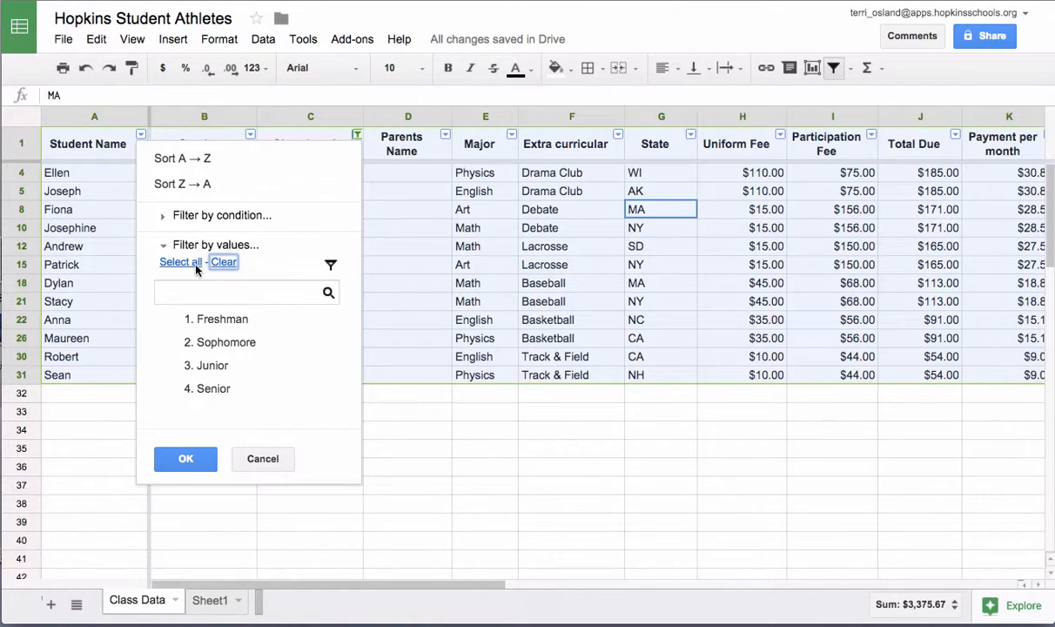
click(192, 264)
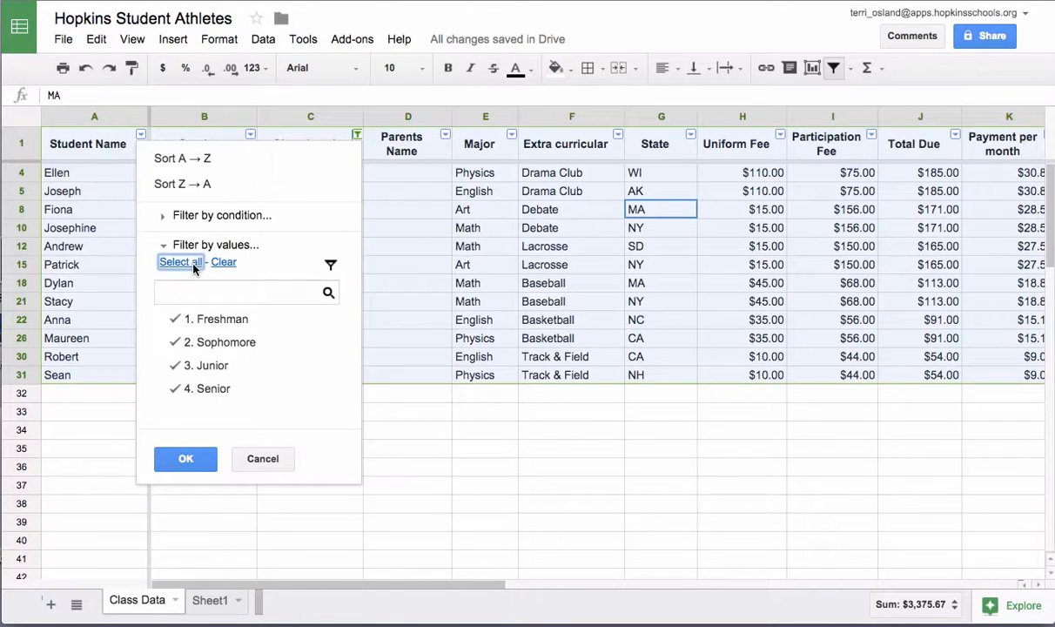
click(185, 458)
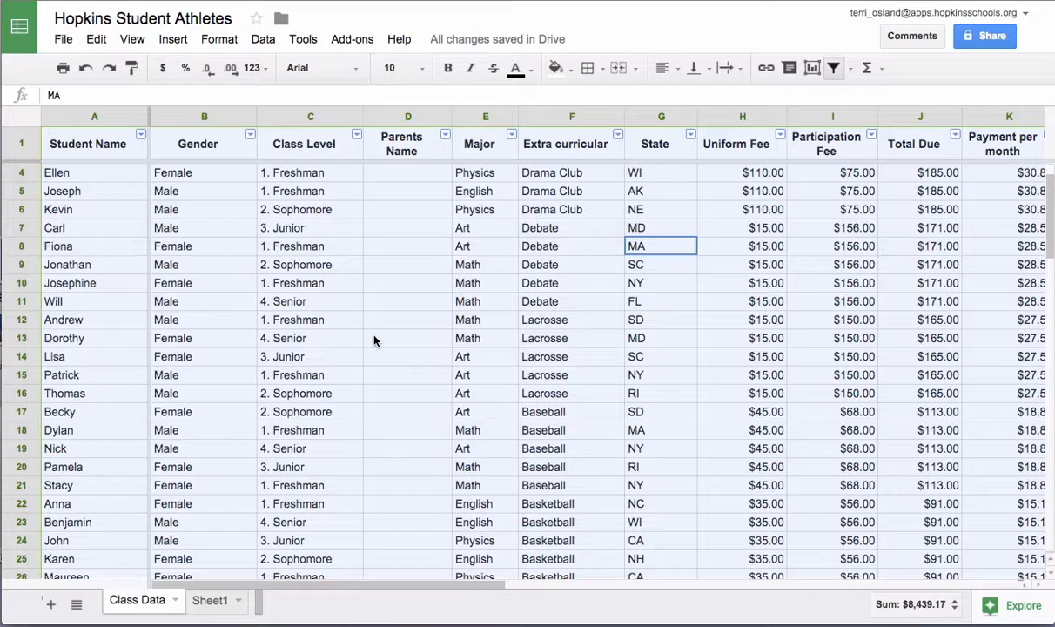
Filter the Gender column to show only Female students
click(250, 137)
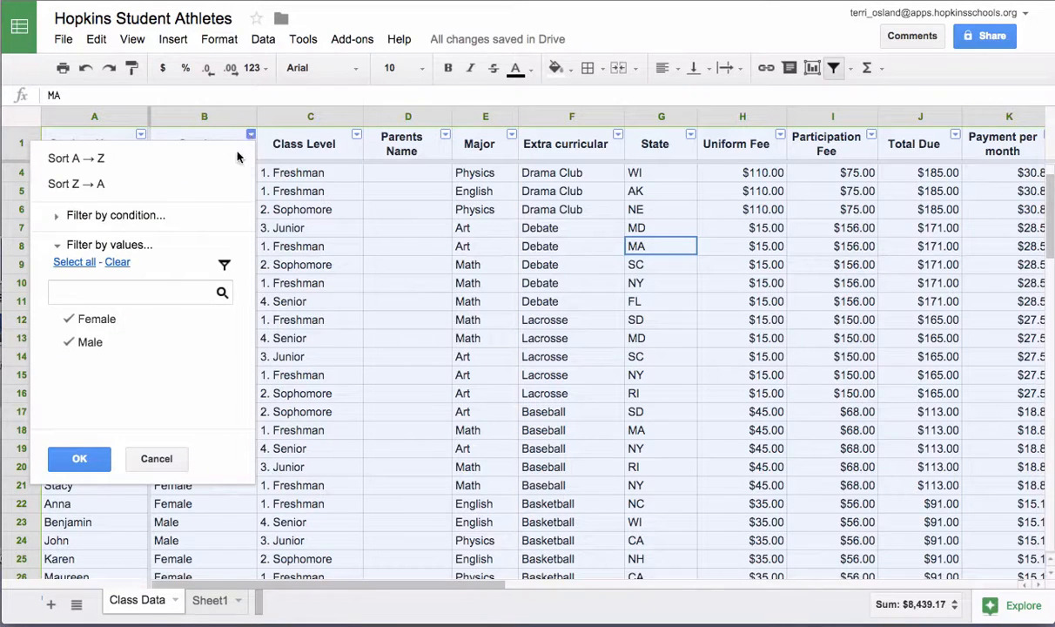
click(118, 262)
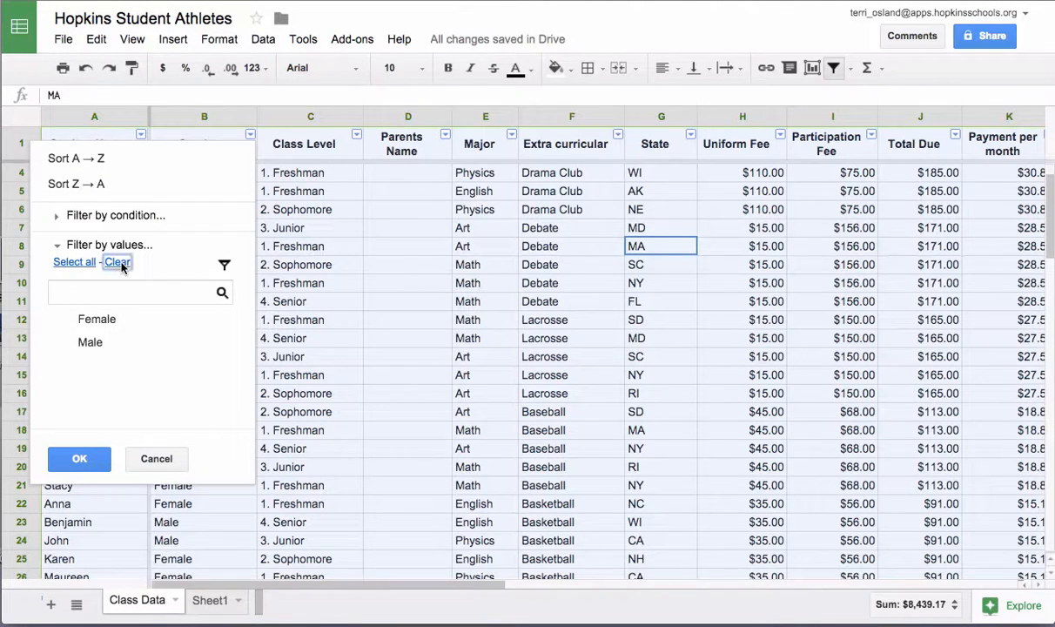
click(96, 319)
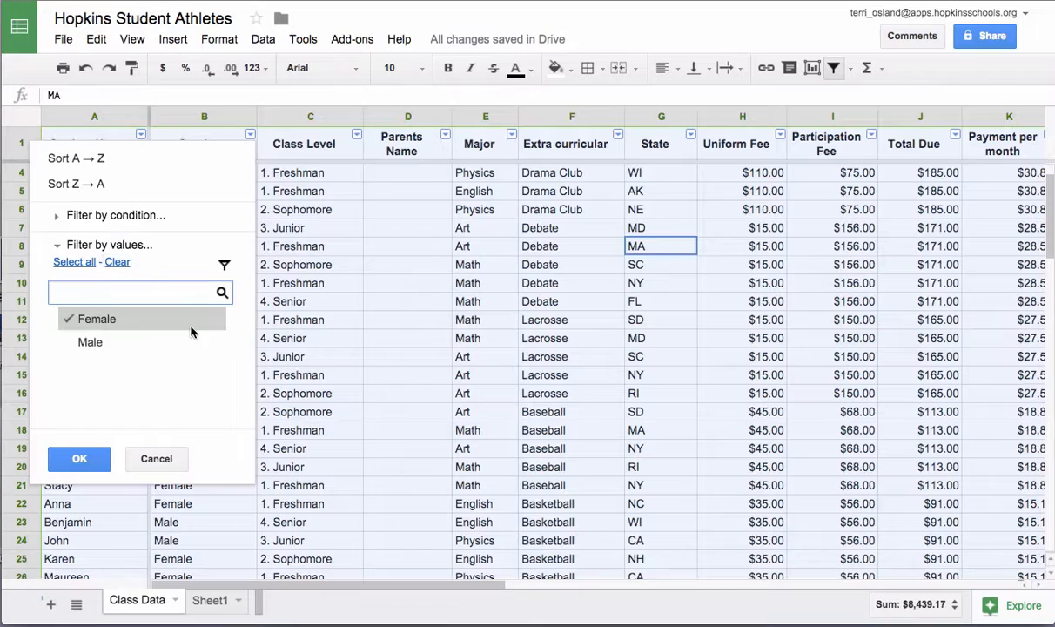
click(83, 458)
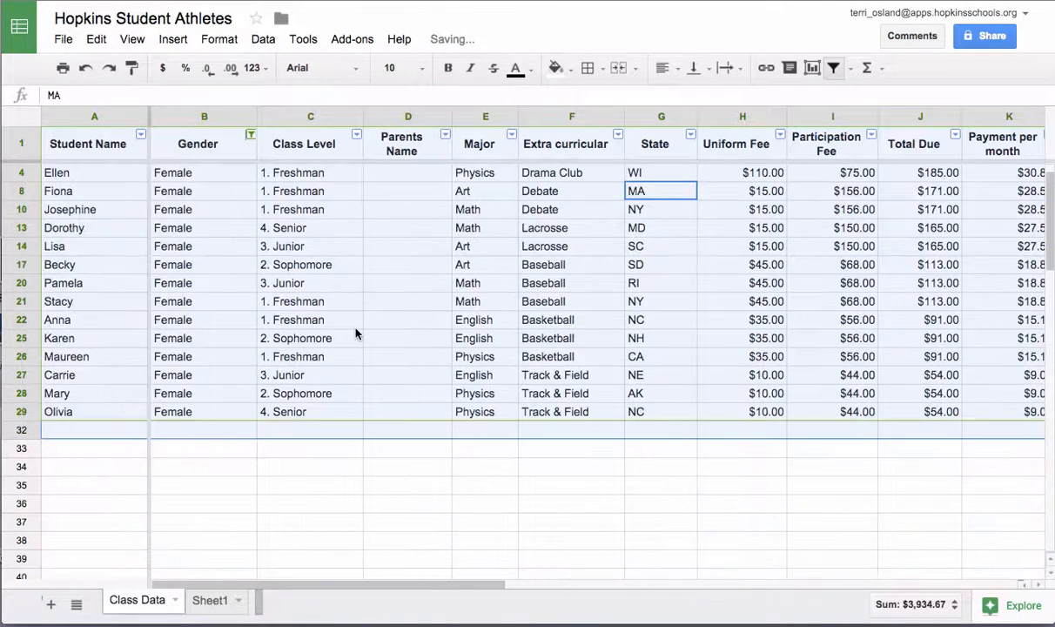
Filter the Extra curricular column to show only Debate
click(618, 136)
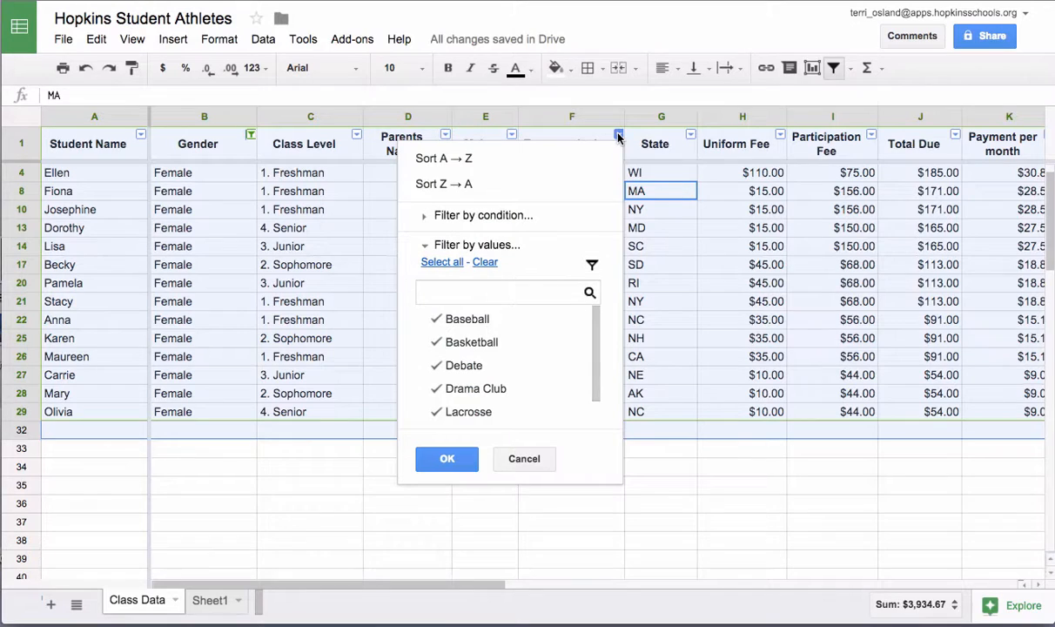
click(485, 262)
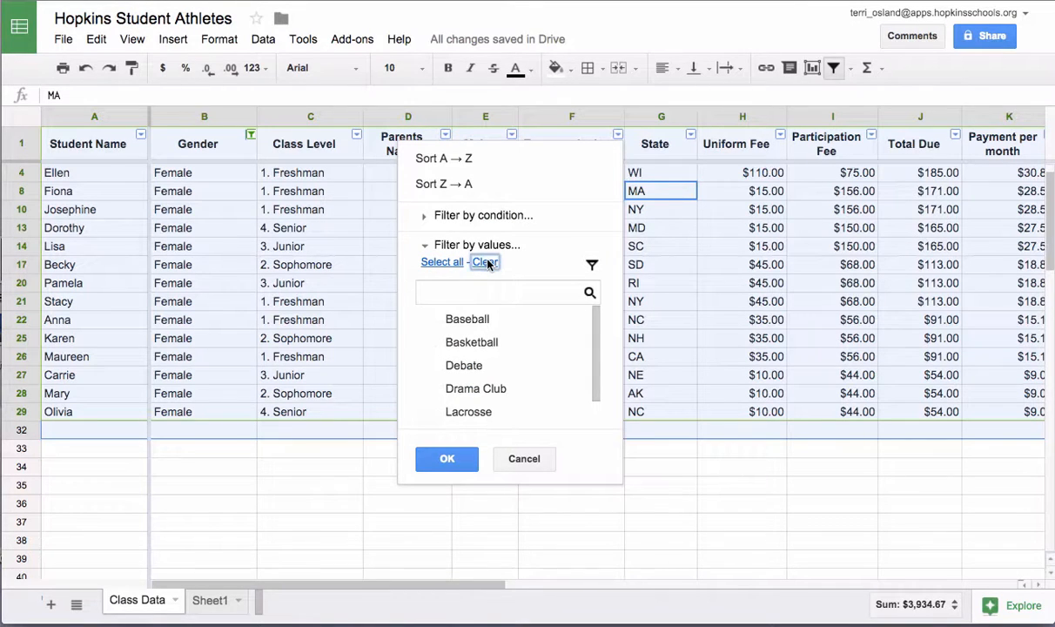
click(457, 366)
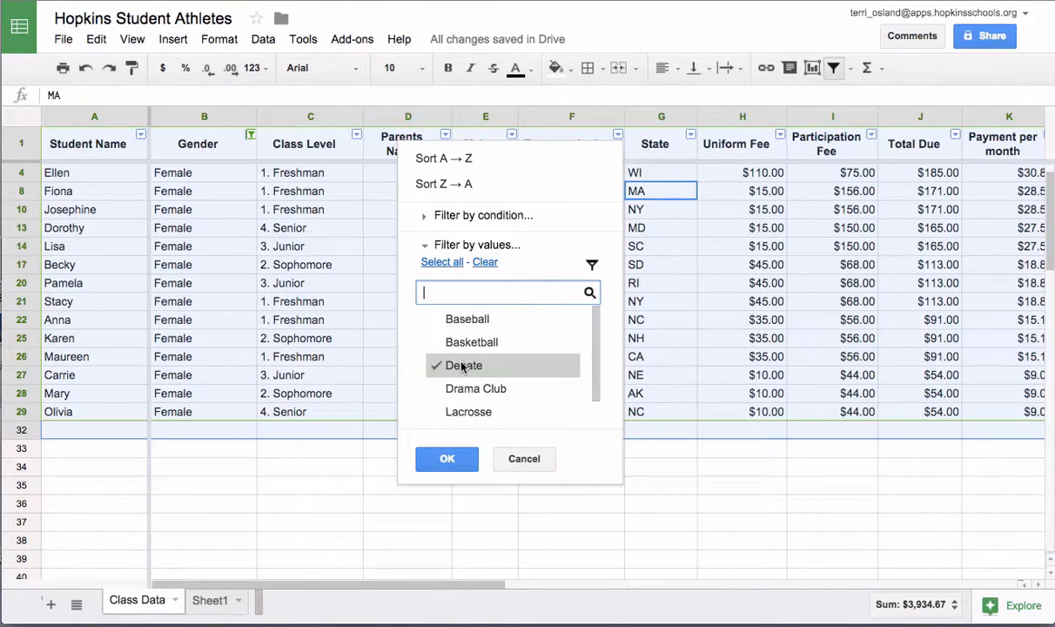
click(446, 457)
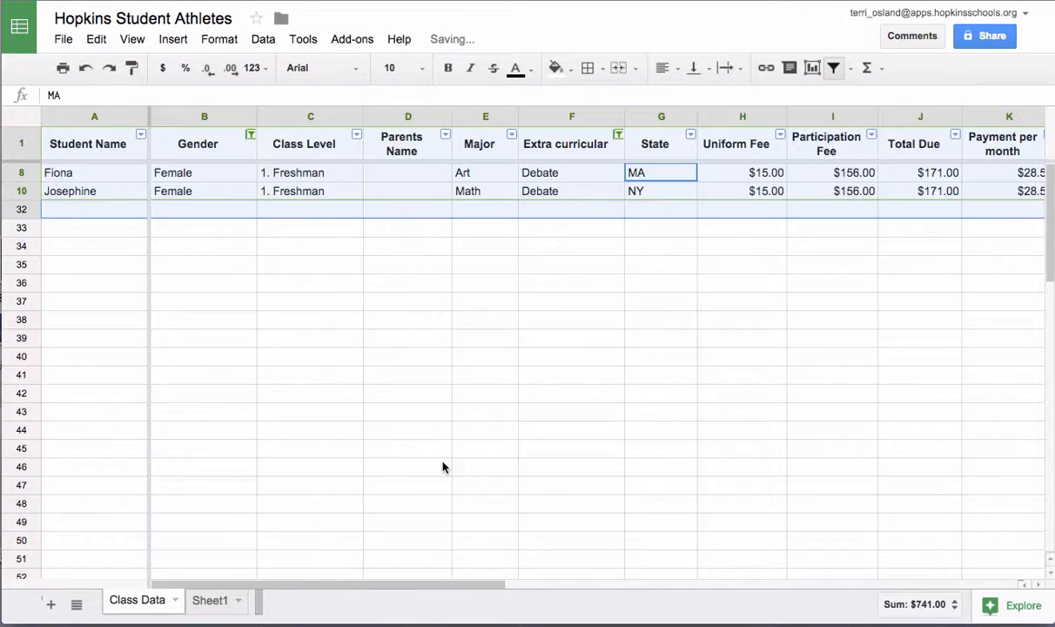